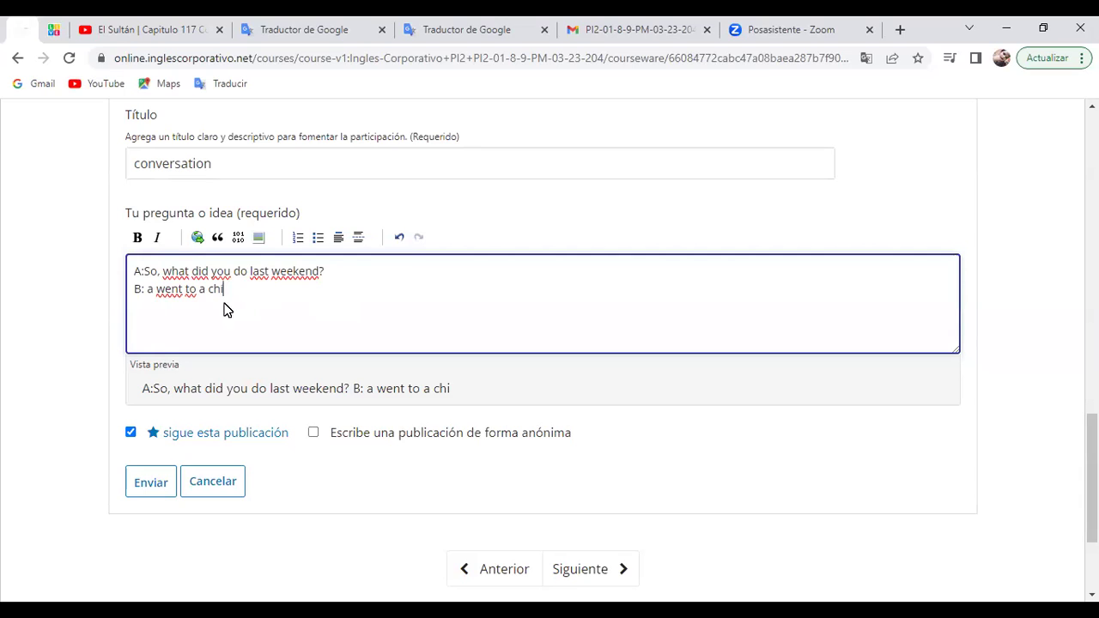
- Correct line B of the post so that it reads "A went to a church"
left_click(155, 296)
key("BackSpace")
type("A")
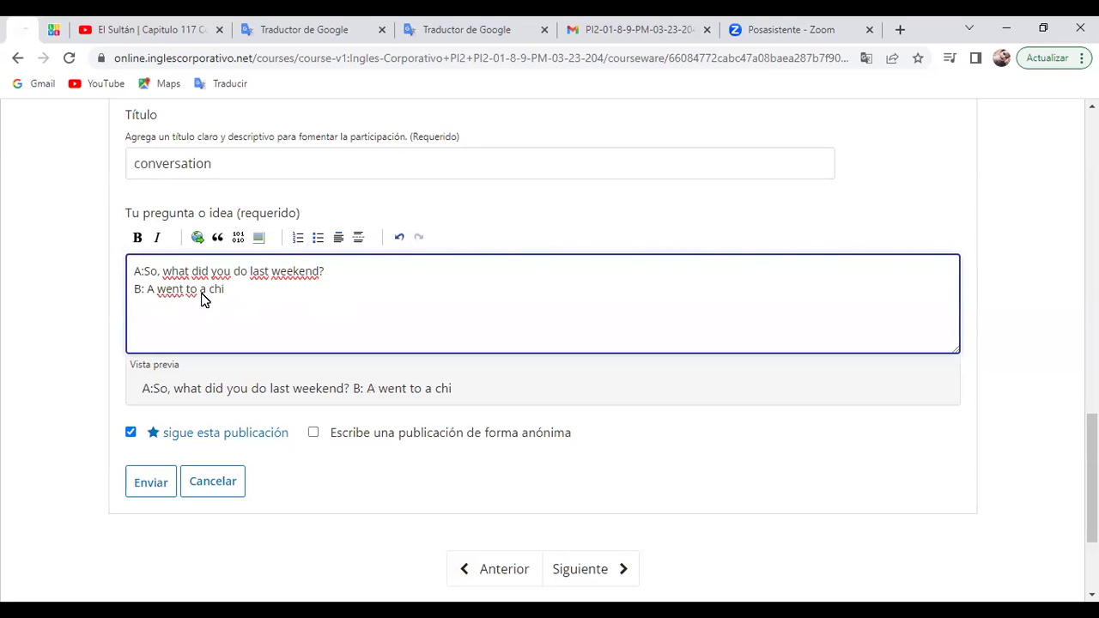
key("BackSpace")
key("BackSpace")
key("BackSpace")
type("chuch")
left_click(230, 289)
type("r")
- Extend line B with "with my family" and start a new line labelled "C:"
left_click(258, 293)
type("with my")
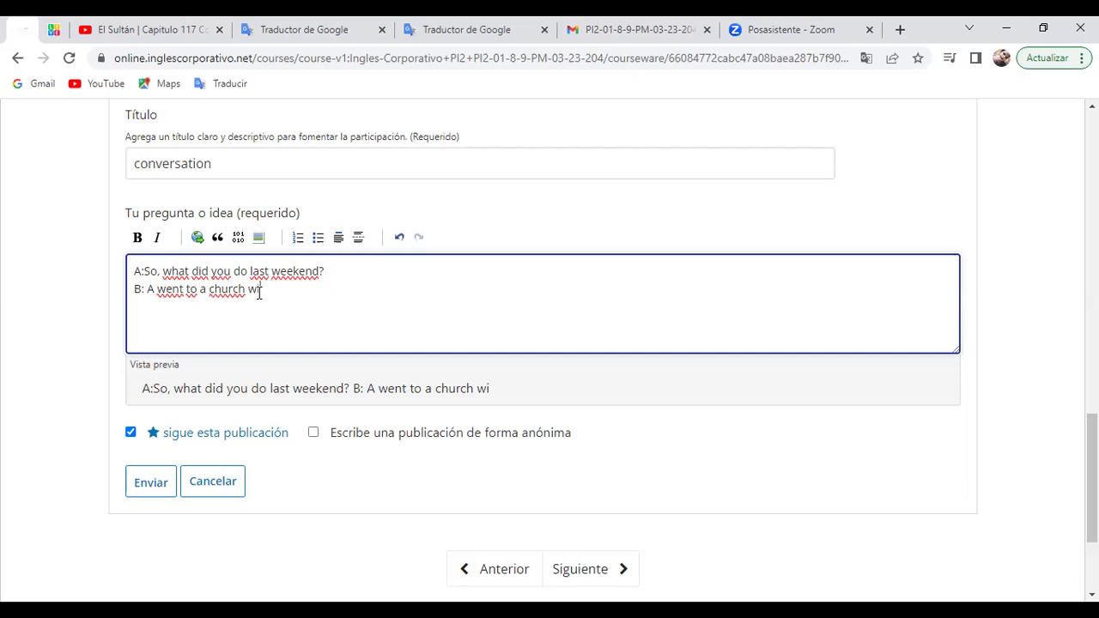
type(" famili")
type(".")
type("C")
type(":")
left_click(341, 293)
key("BackSpace")
key("BackSpace")
type("y")
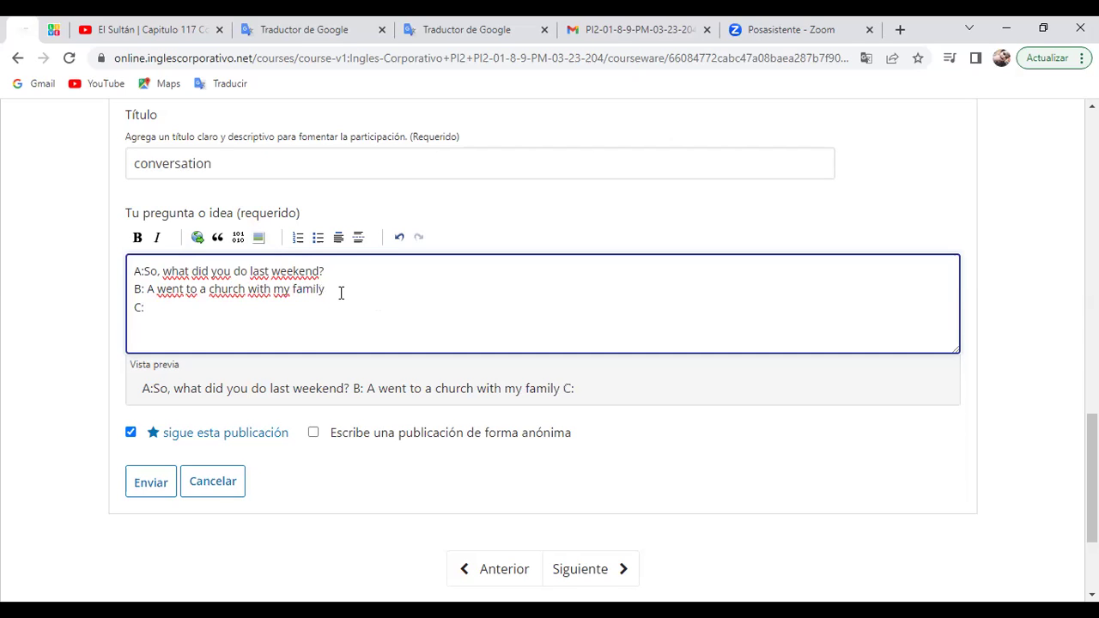
- Add the question "and you?" to the end of line B
key("Return")
key("BackSpace")
left_click(161, 297)
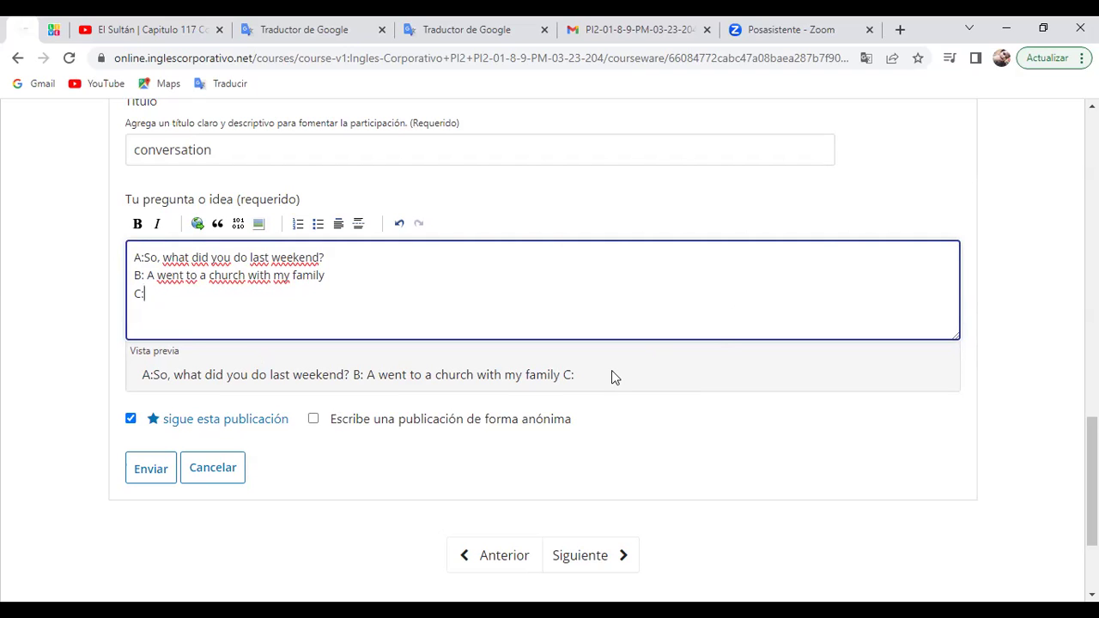
type("o")
left_click(327, 274)
type("an d you")
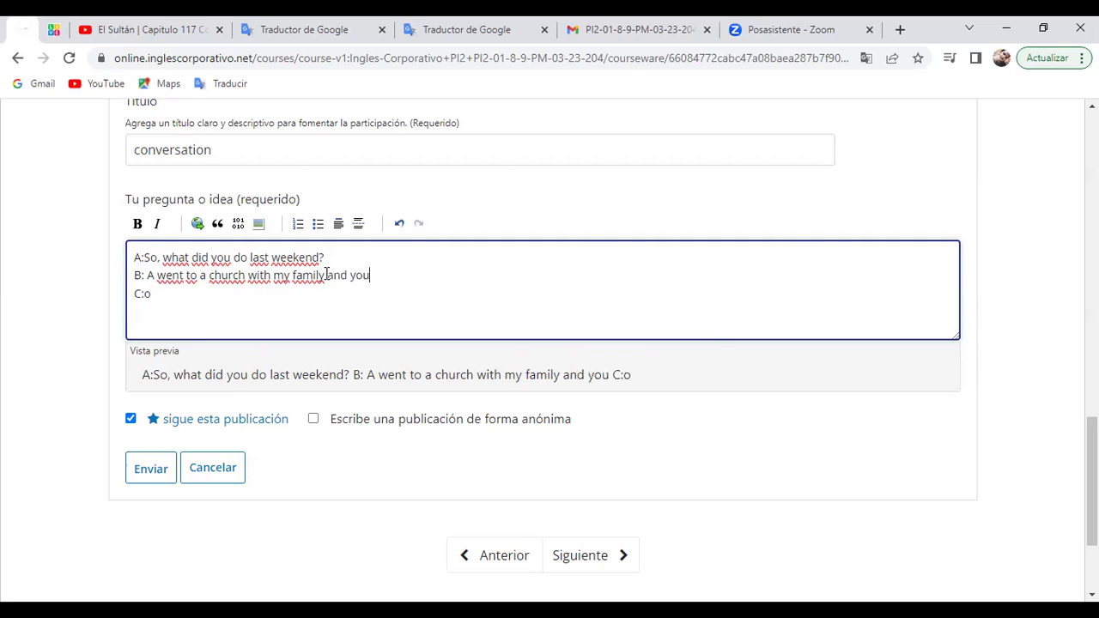
type("=")
key("BackSpace")
type("=")
key("BackSpace")
type("?")
- Write "Ohh, I go out with my" as the reply on line C, replacing the stray "o"
left_click(167, 304)
key("BackSpace")
type("o")
key("BackSpace")
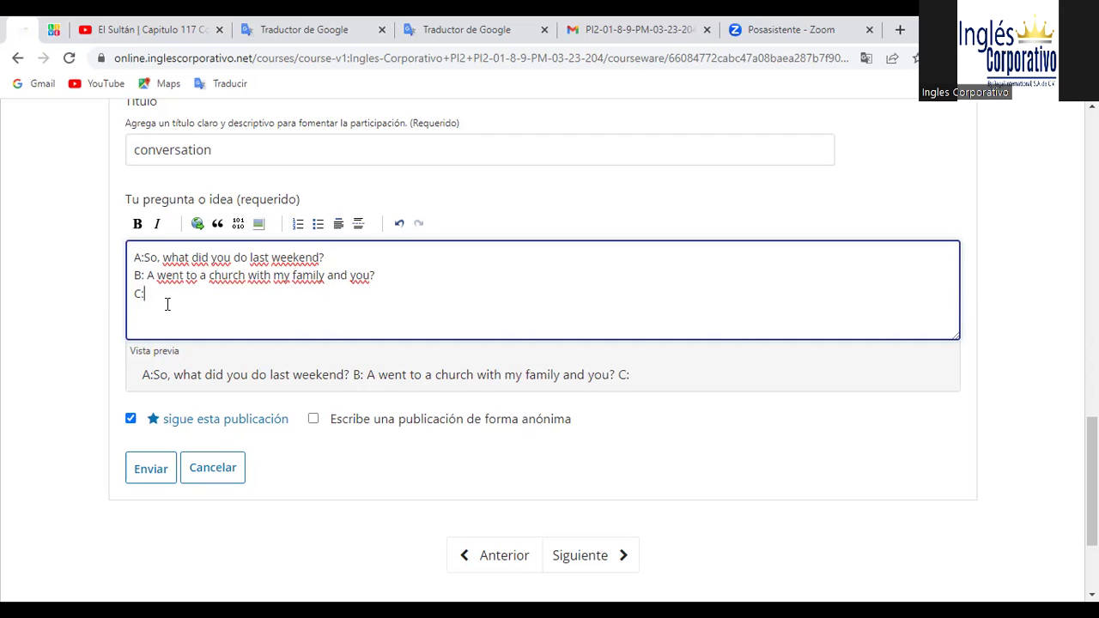
type("Ohh, I")
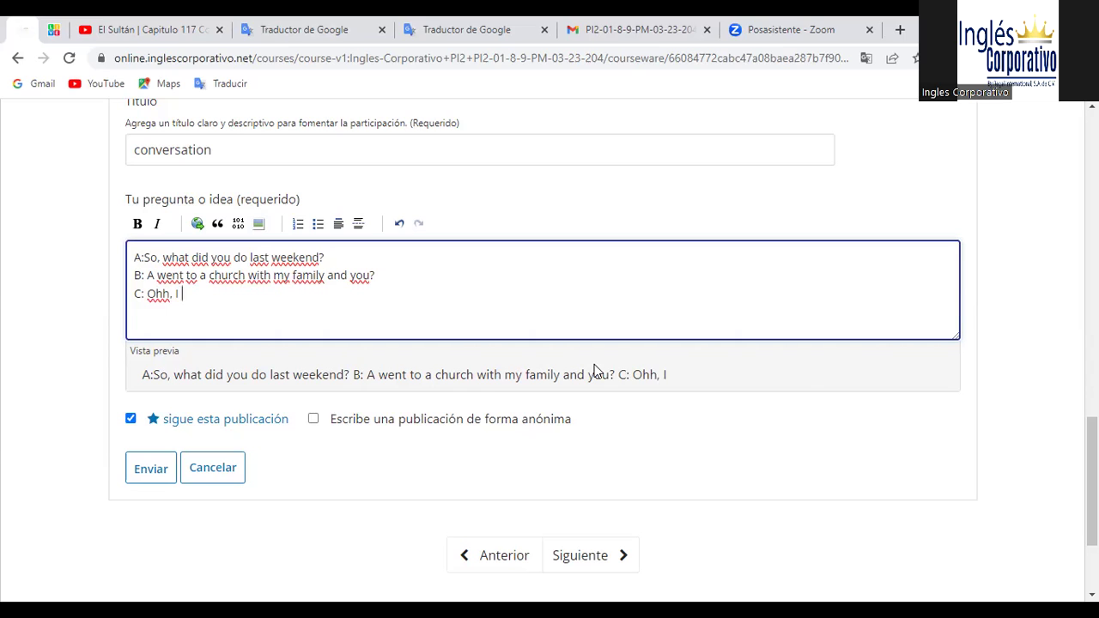
type(" go out")
type("w")
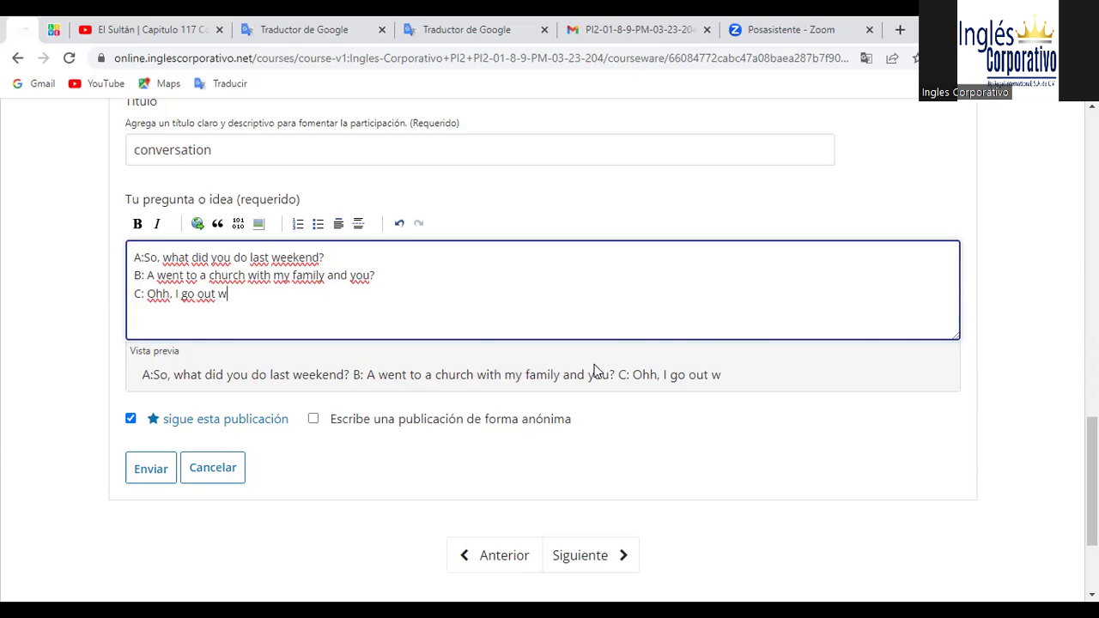
type("ith")
type("my")
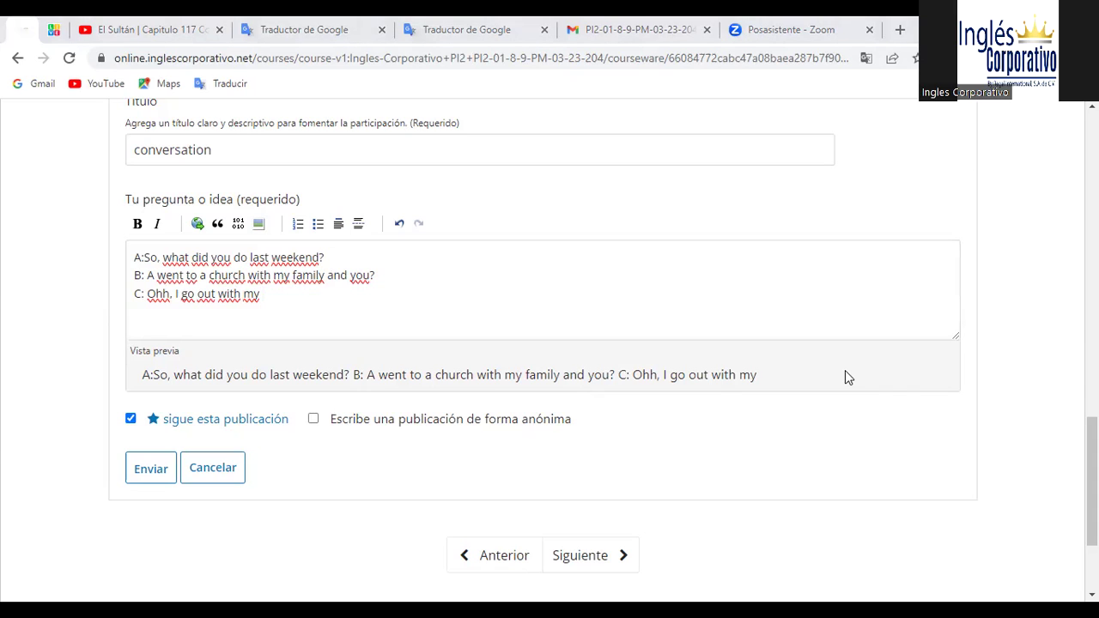
- Replace "I go out with my" on line C with "I working in my hause."
left_click(313, 302)
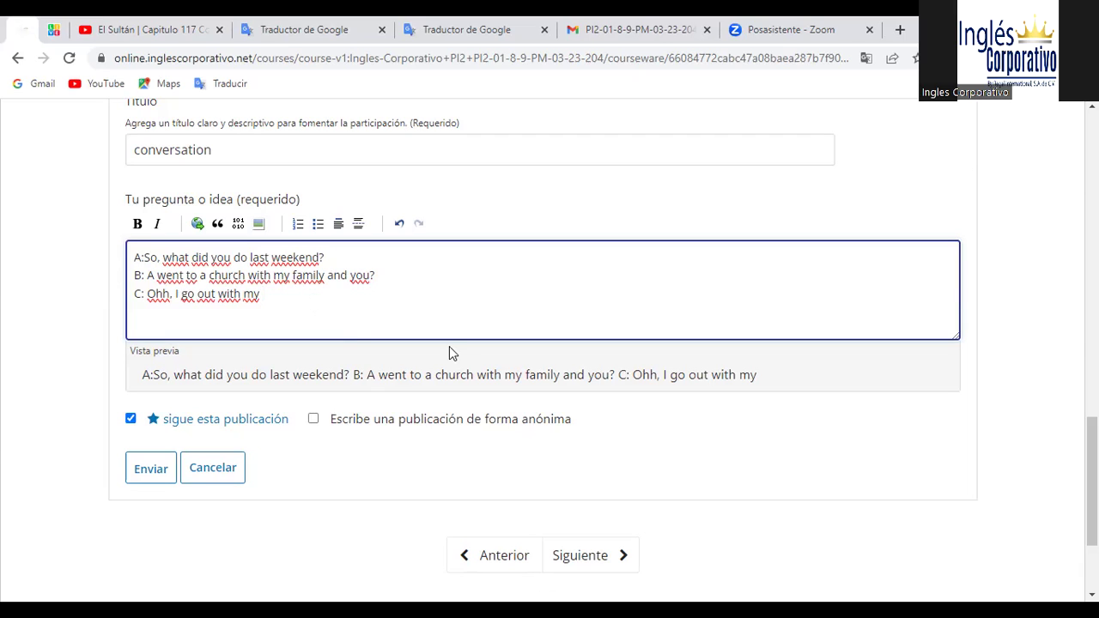
left_click_drag(261, 294, 176, 295)
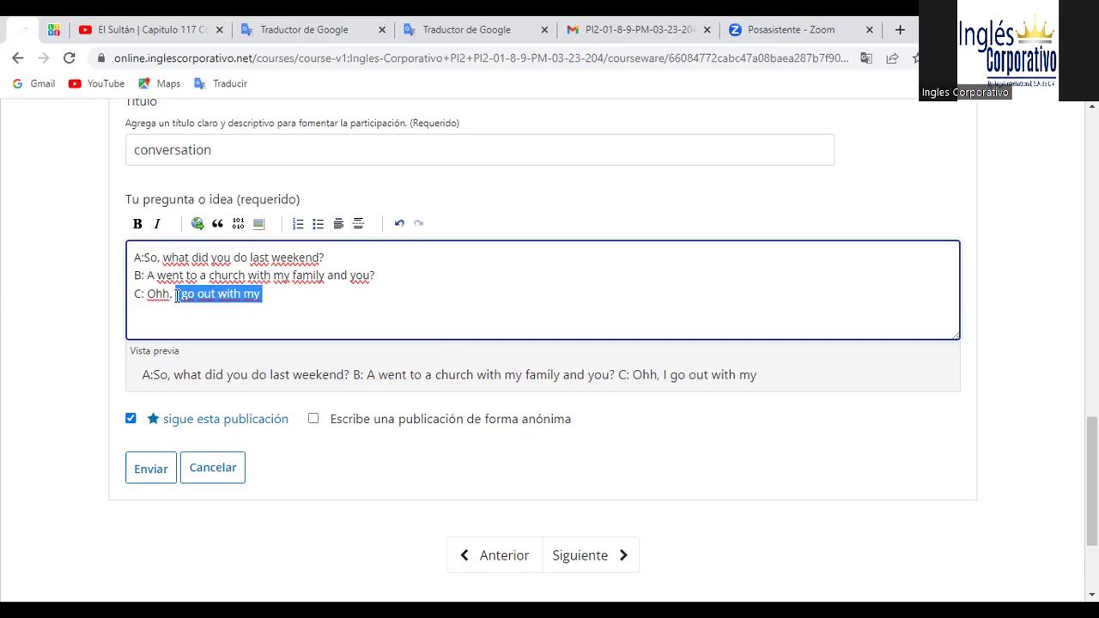
key("BackSpace")
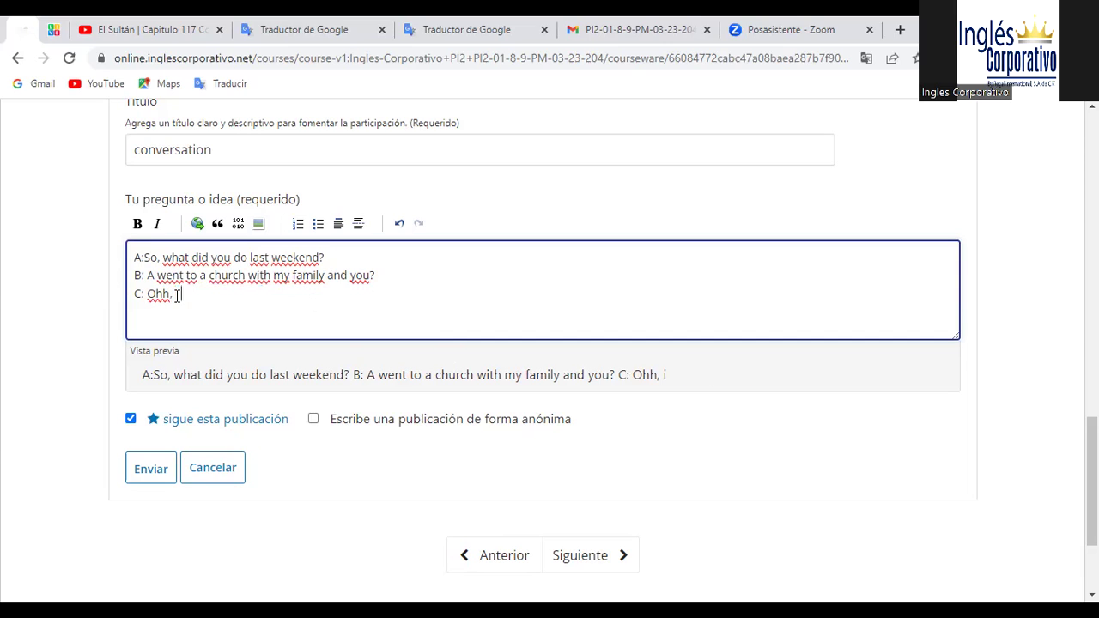
key("BackSpace")
type("I working")
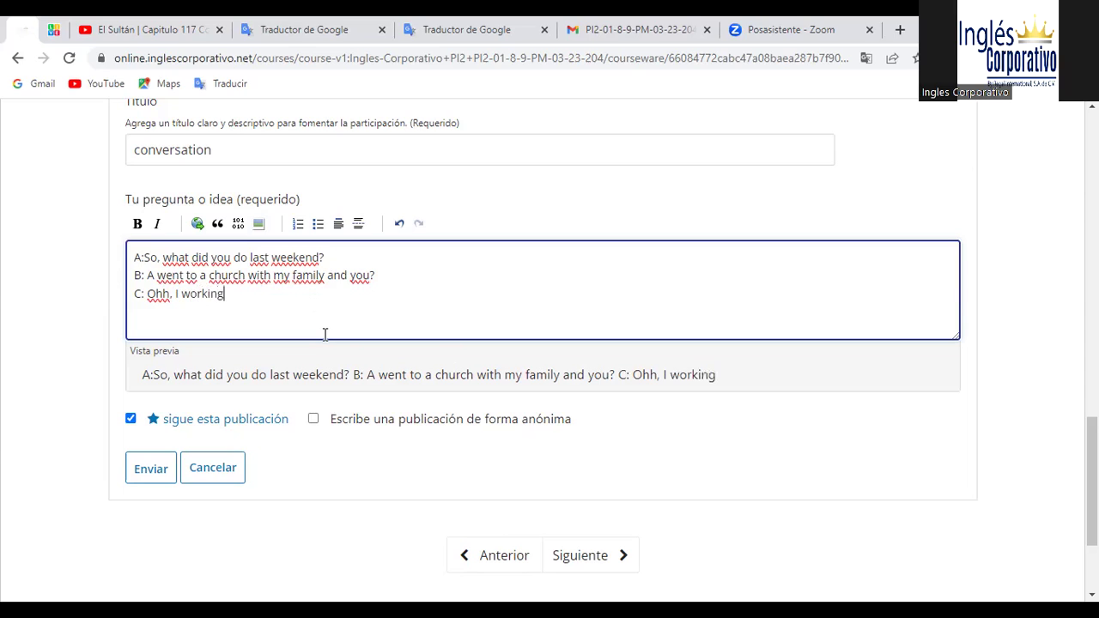
type(" in my hause.")
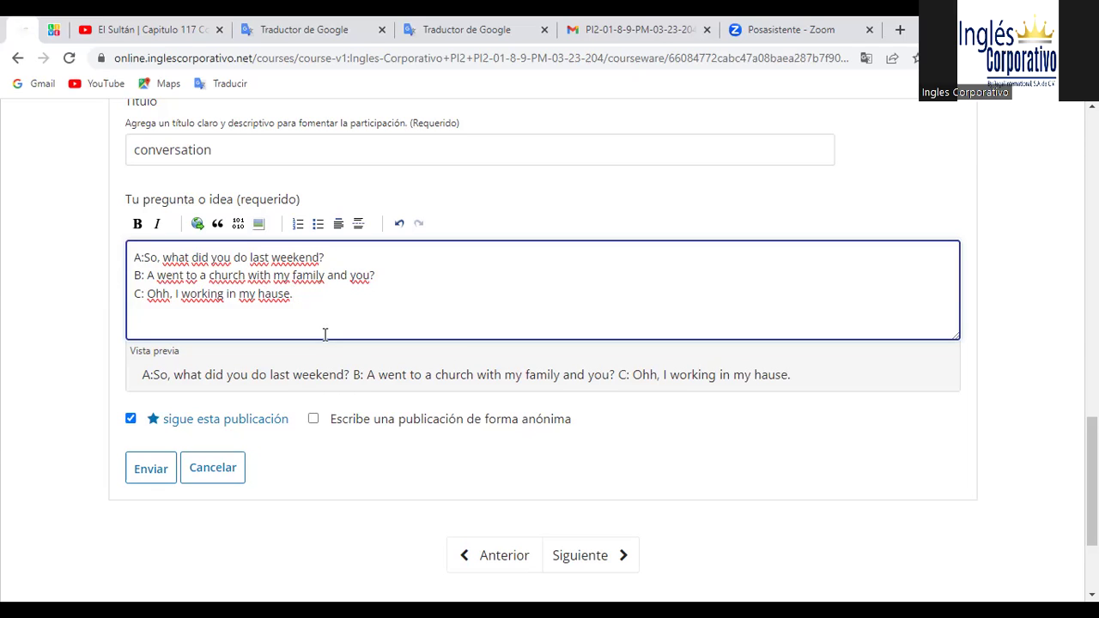
- Replace the period at the end of line C with ", and you ?"
key("BackSpace")
type(", and you")
key("Return")
key("BackSpace")
type("?")
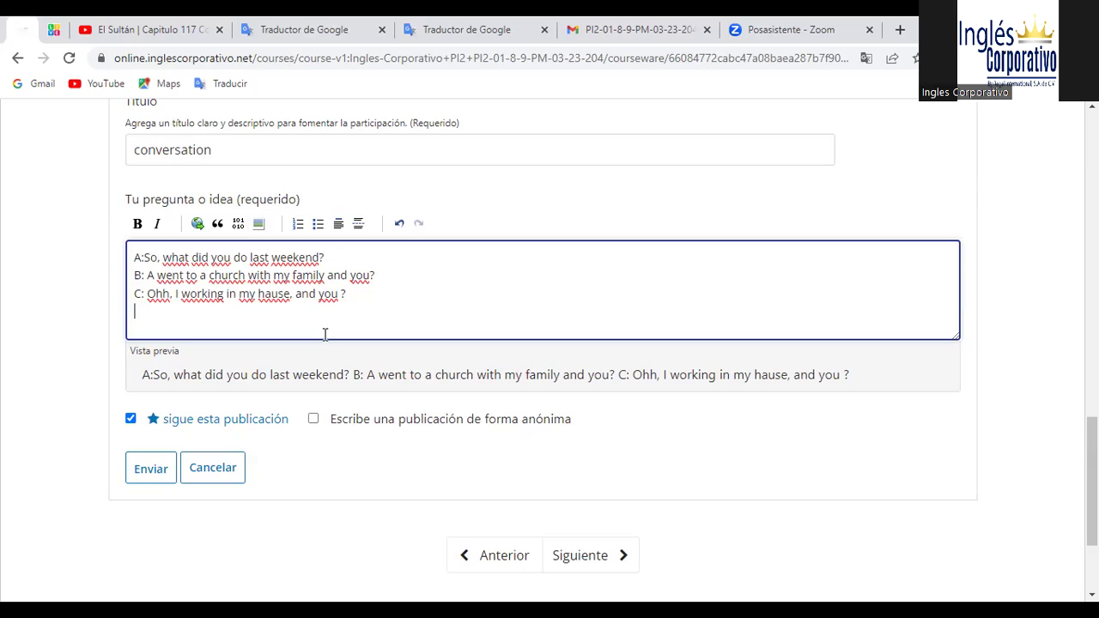
- Add a fourth line to the conversation reading "D: good, my family and me"
type("D:")
type("good")
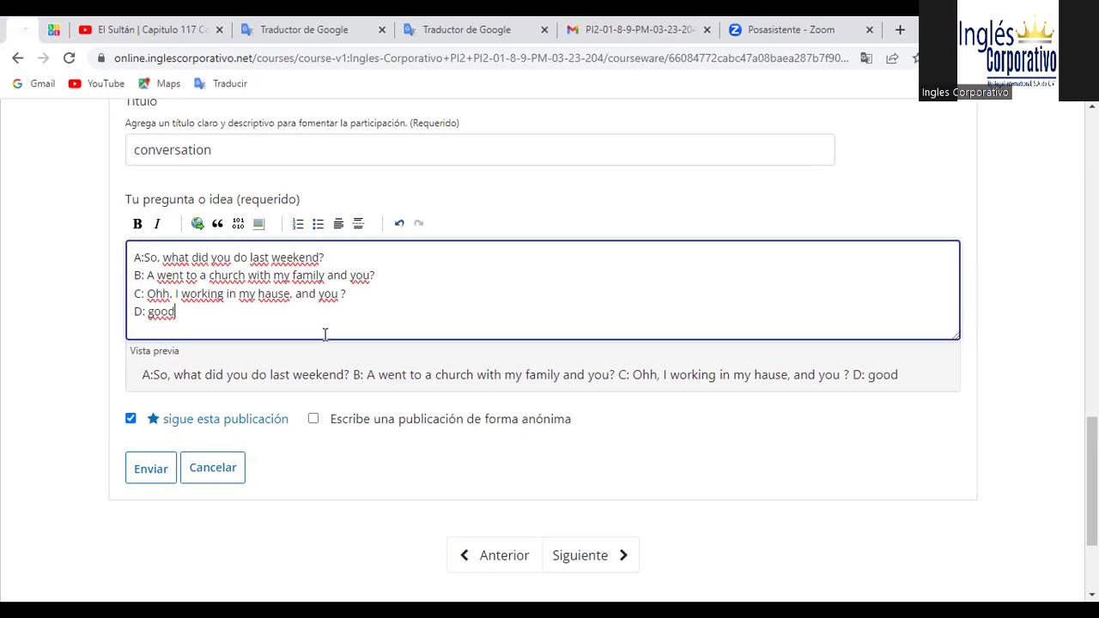
type(", my fam")
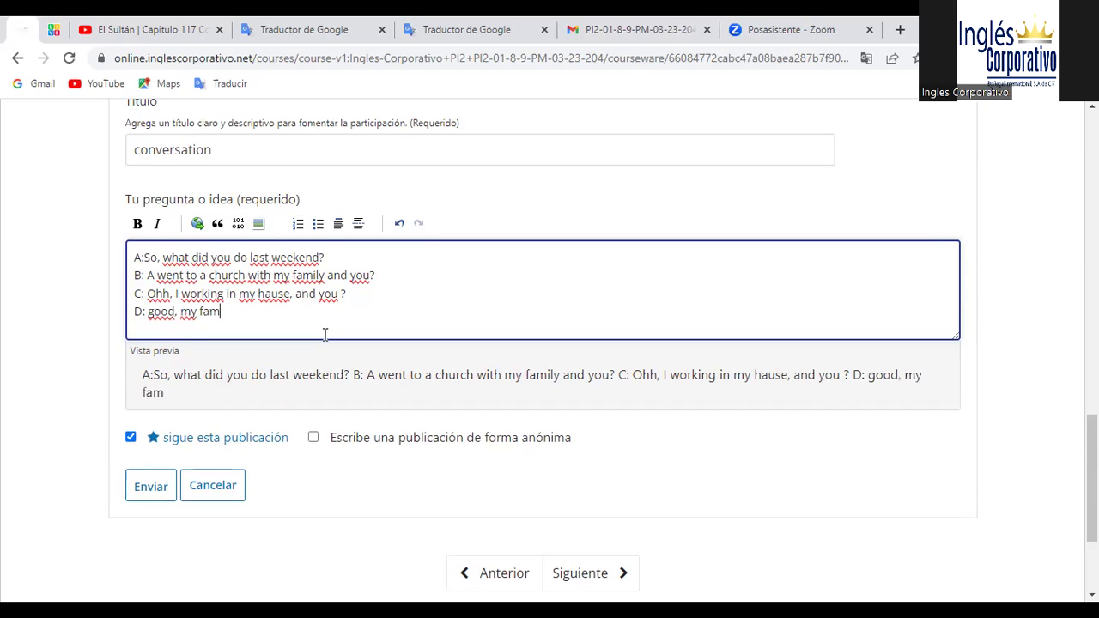
type("ily and me")
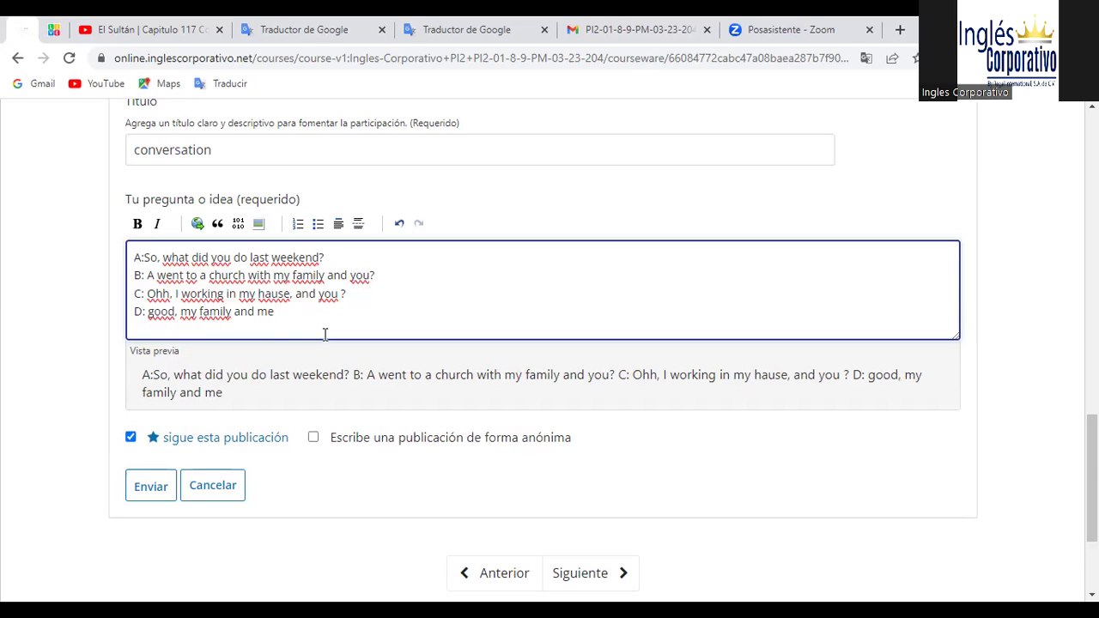
- Change the end of line D from "me" onward to "I go to play soccr"
type("a")
key("BackSpace")
type("o")
key("ctrl+shift+i")
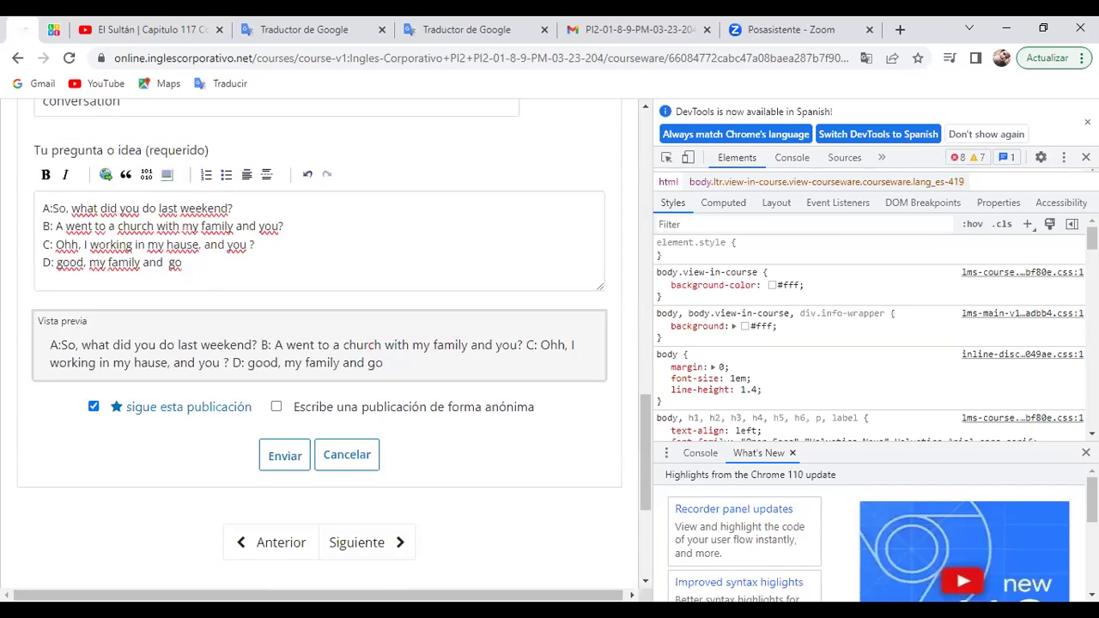
key("ctrl+shift+i")
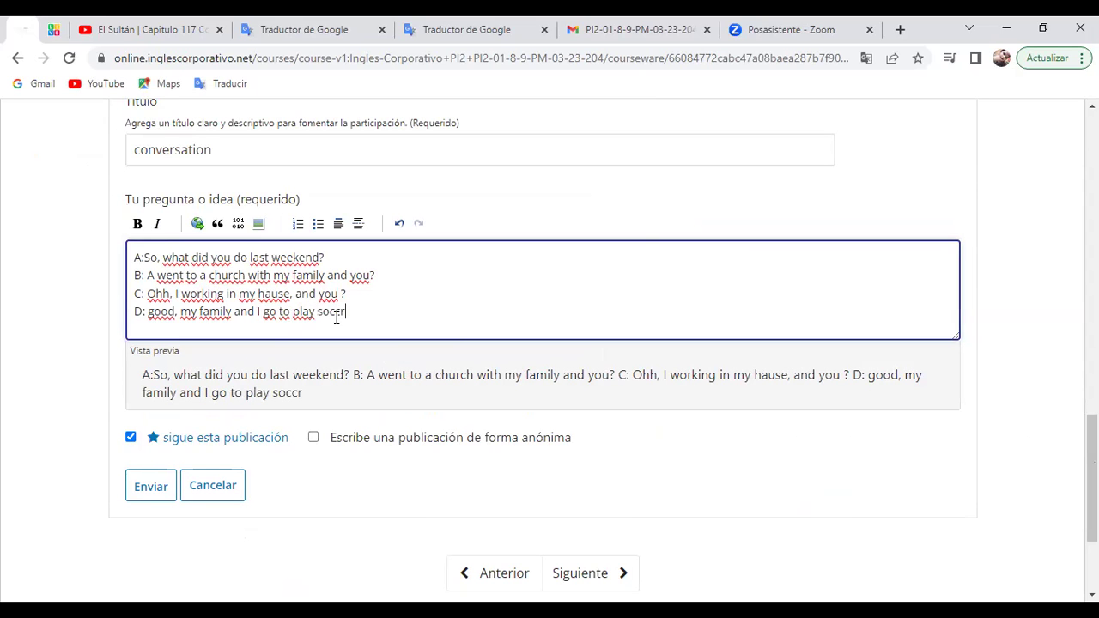
- Switch to the Zoom meeting's participant view
key("alt+Tab")
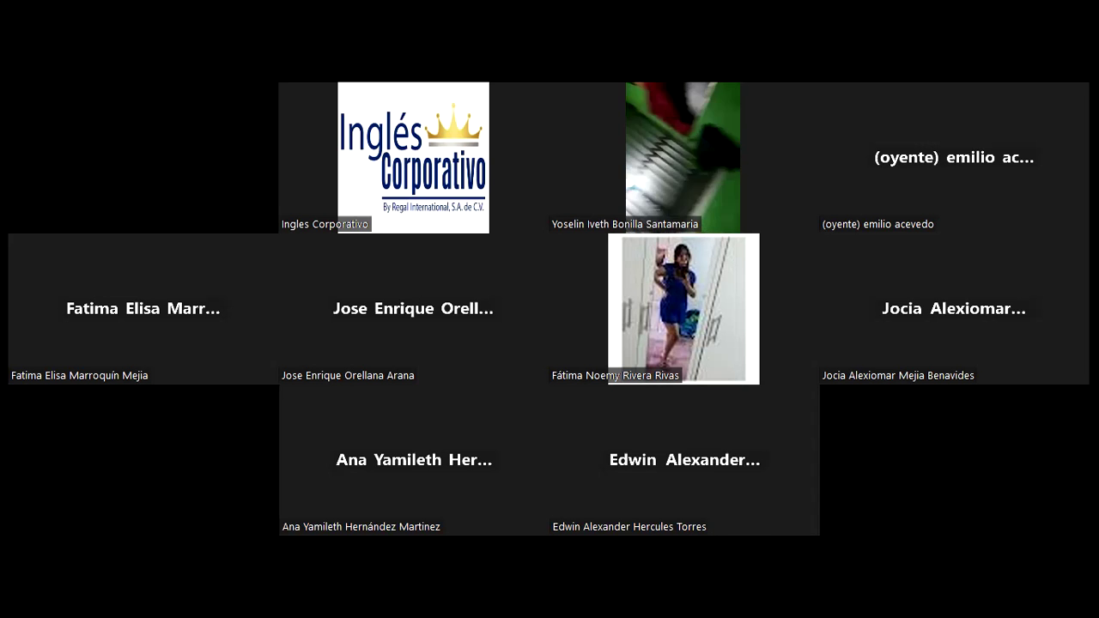